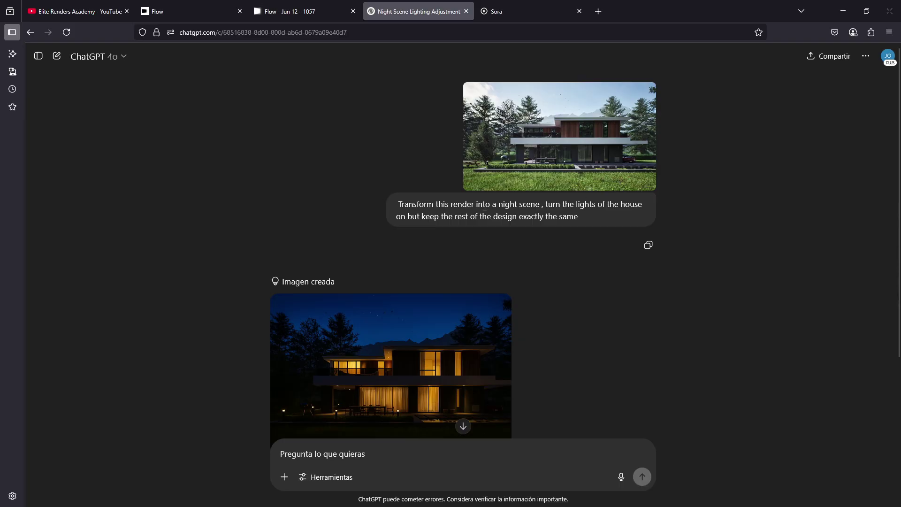
- Look over the night-scene prompt and its tools list without changing anything
left_click(325, 477)
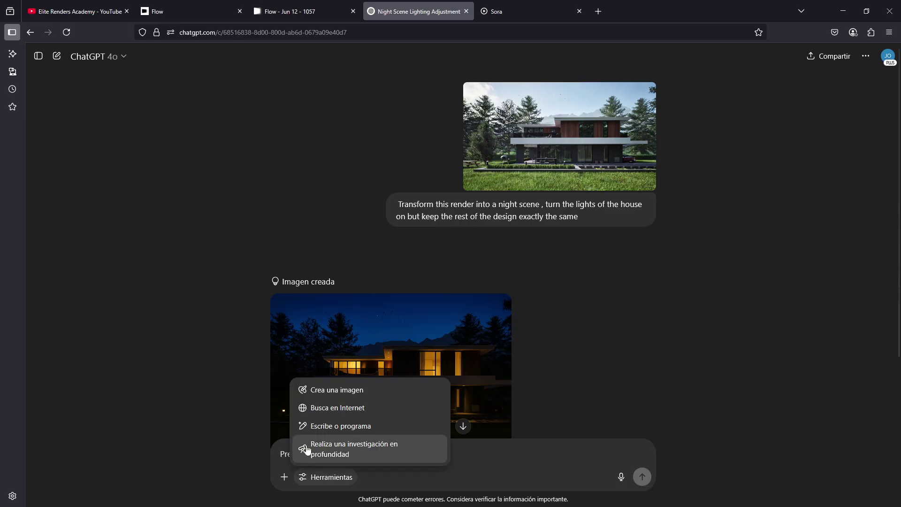
left_click(499, 455)
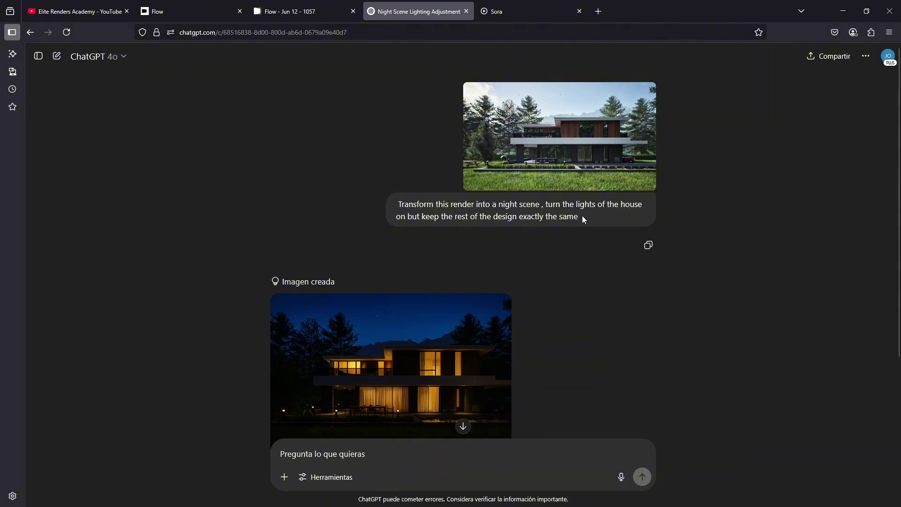
mouse_move(582, 216)
left_mouse_down()
mouse_move(452, 217)
mouse_move(399, 205)
mouse_move(596, 205)
mouse_move(586, 221)
left_mouse_up()
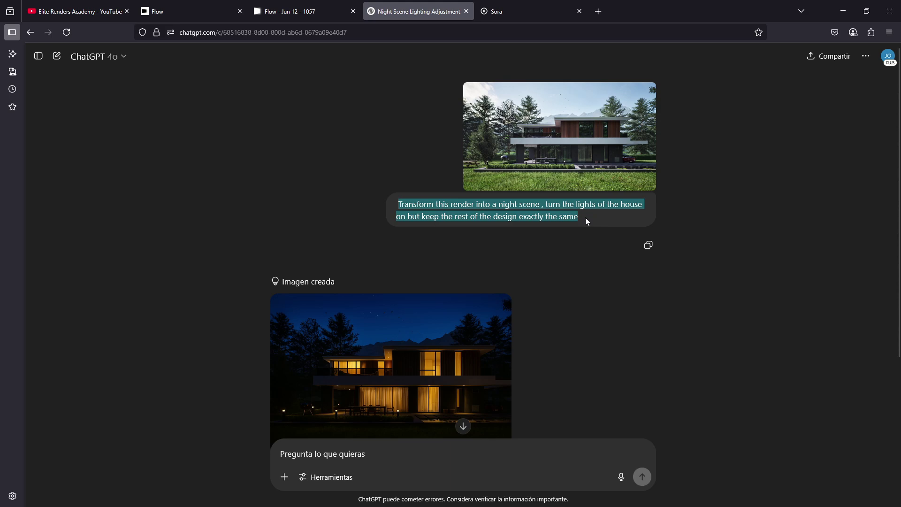
left_click(587, 219)
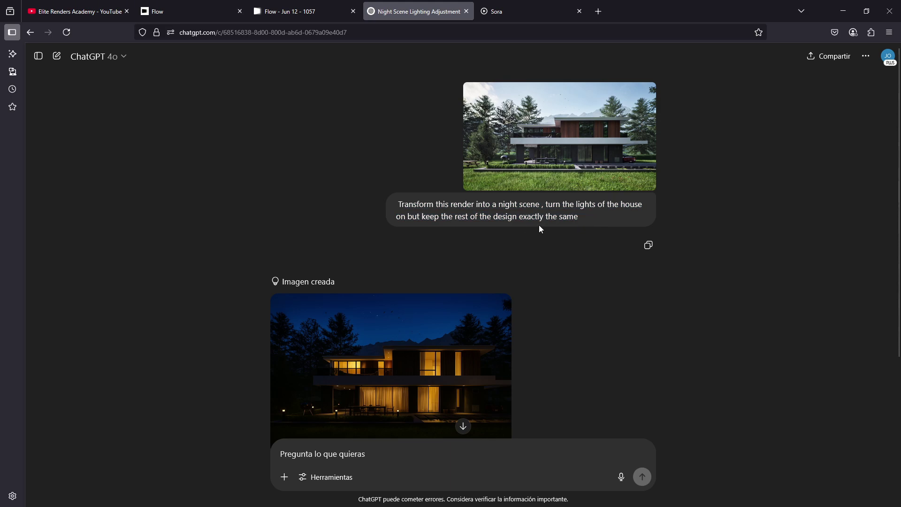
- View the generated night image full-screen, then close it
scroll(540, 225, "down", 3)
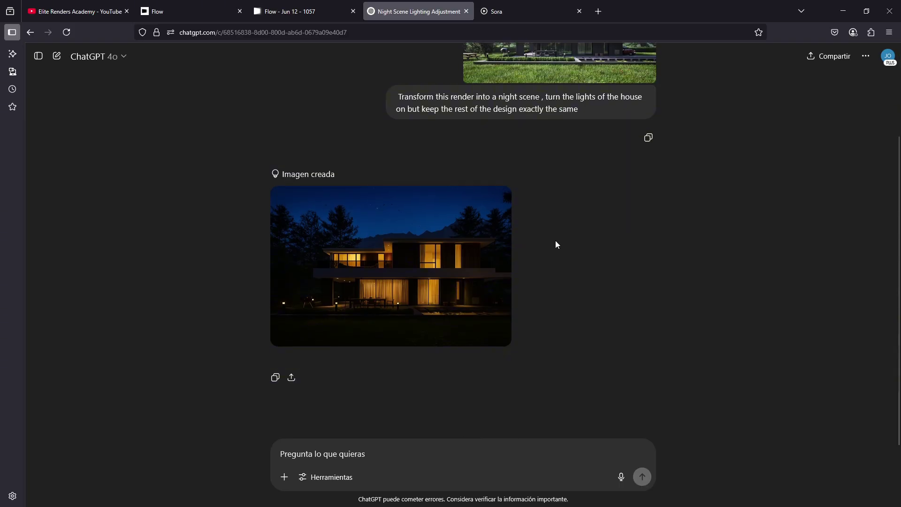
scroll(556, 245, "up", 3)
scroll(549, 241, "down", 2)
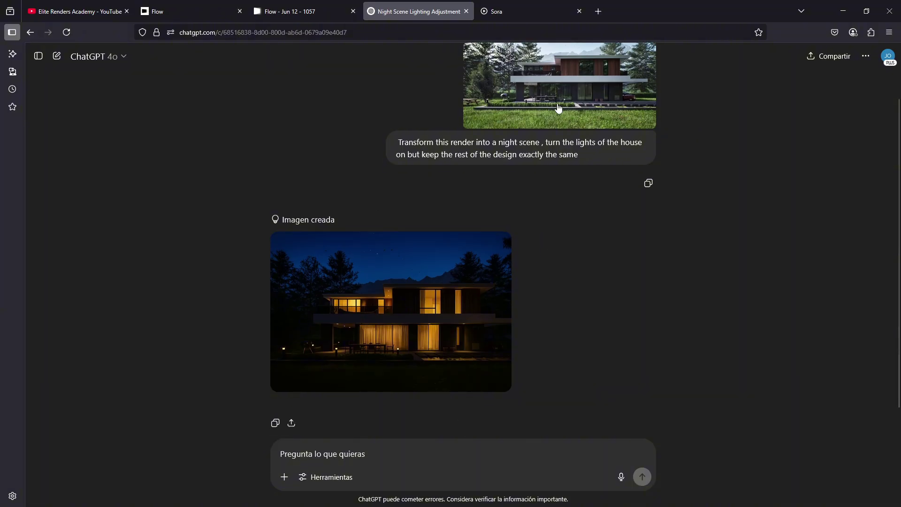
left_click(432, 292)
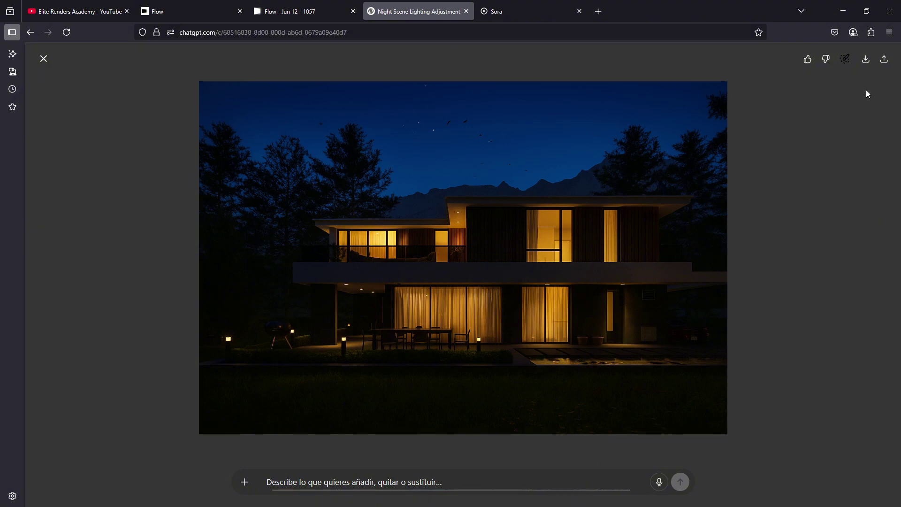
left_click(44, 58)
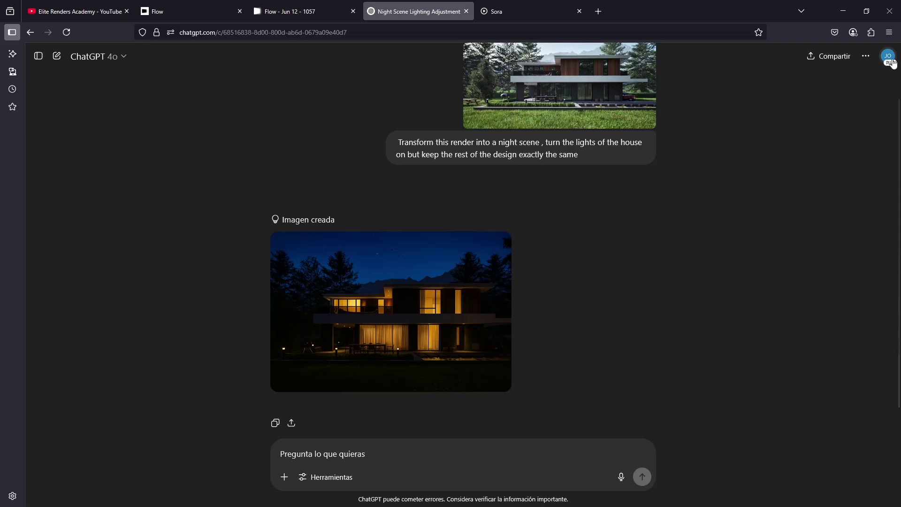
- Open Sora from the ChatGPT sidebar, close the duplicate tab, and browse the Explore feed
left_click(39, 56)
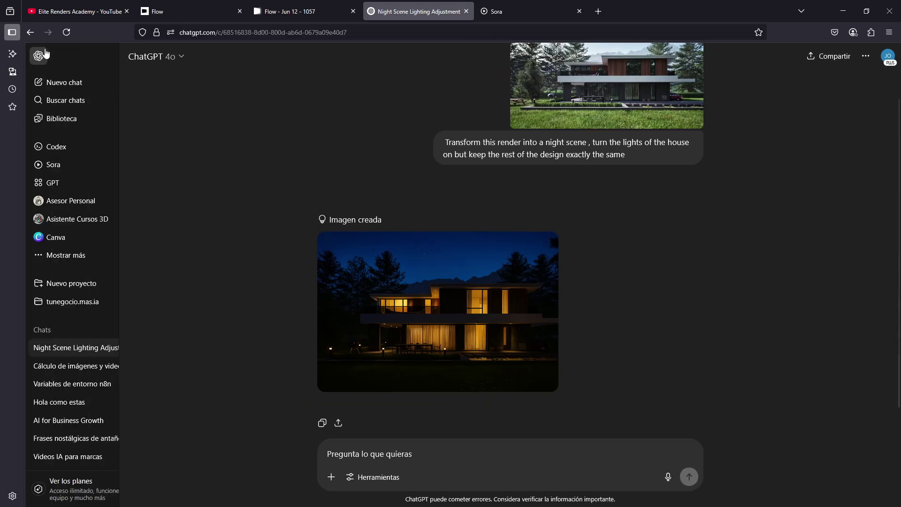
left_click(53, 165)
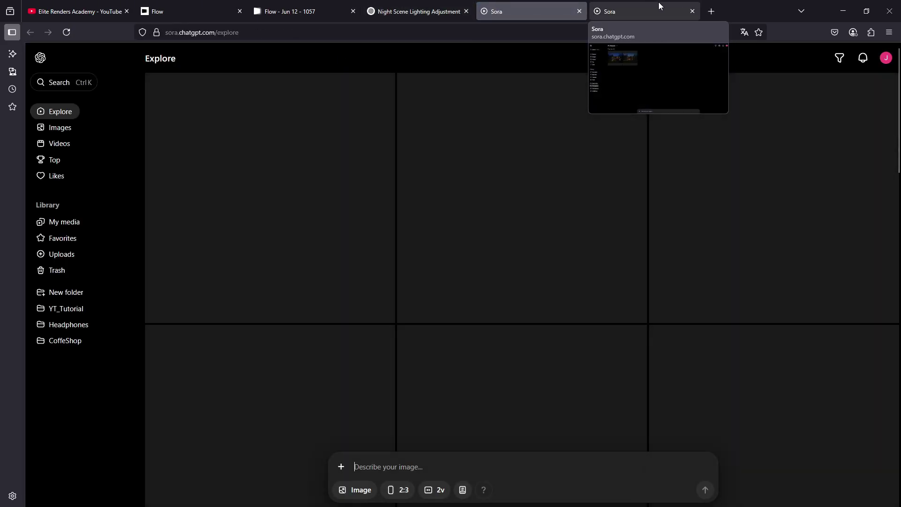
left_click(692, 11)
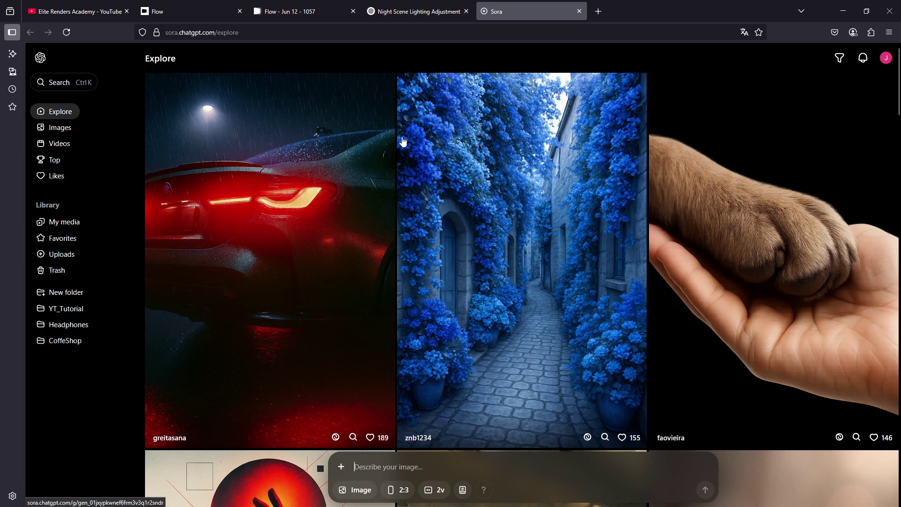
scroll(637, 92, "down", 10)
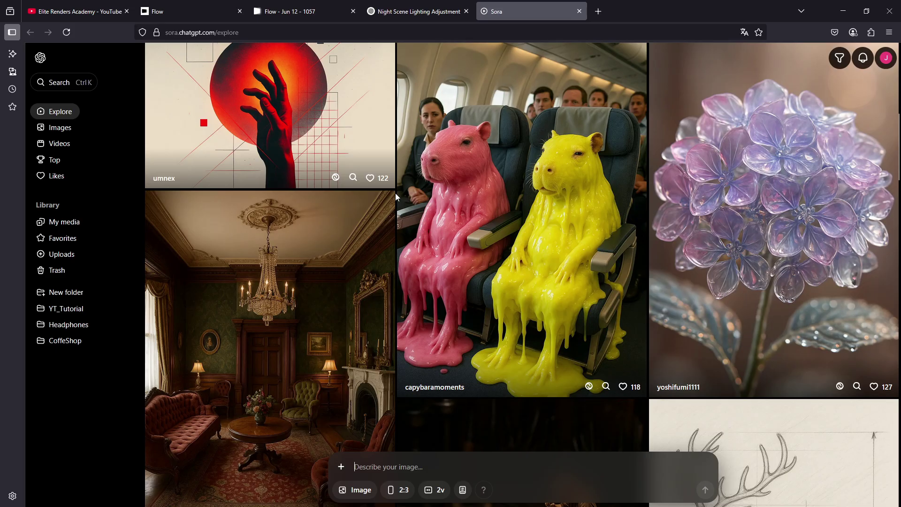
scroll(395, 193, "down", 5)
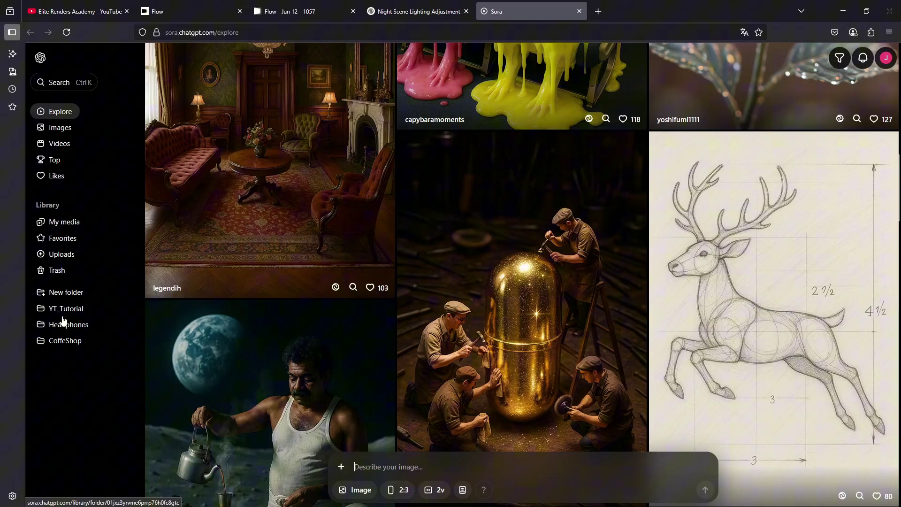
- Open the YT_Tutorial folder and keep the generation type set to Image
left_click(61, 310)
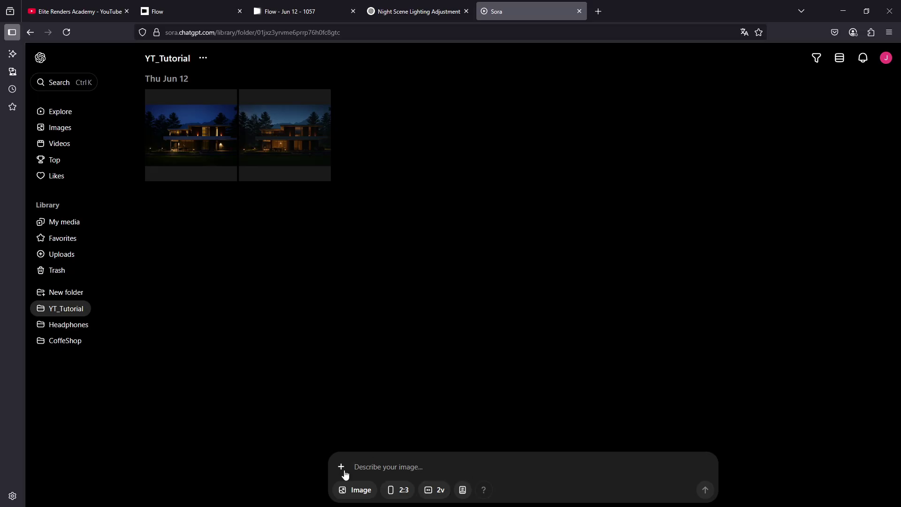
left_click(354, 490)
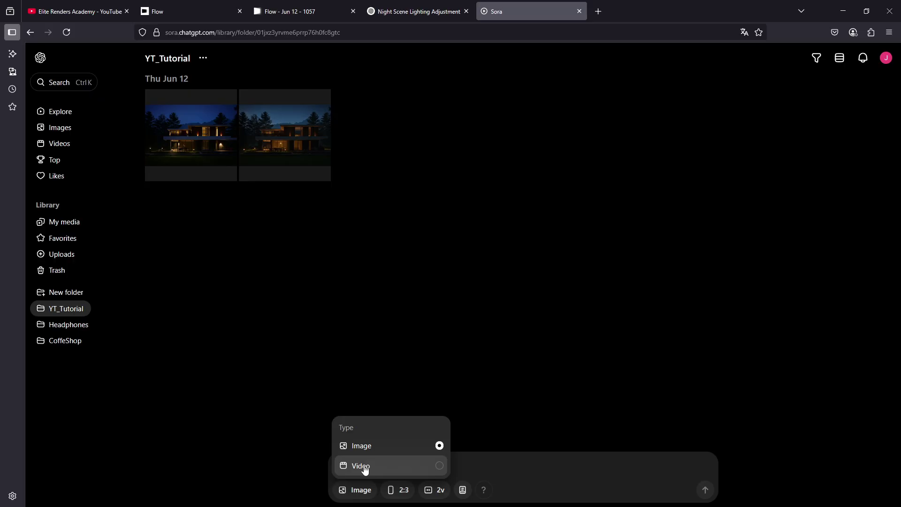
left_click(363, 466)
left_click(356, 488)
left_click(364, 450)
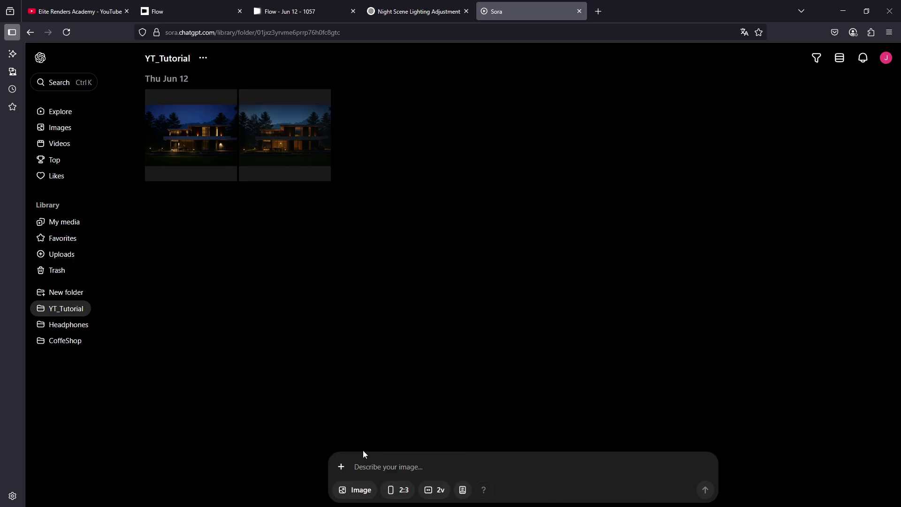
left_click(357, 489)
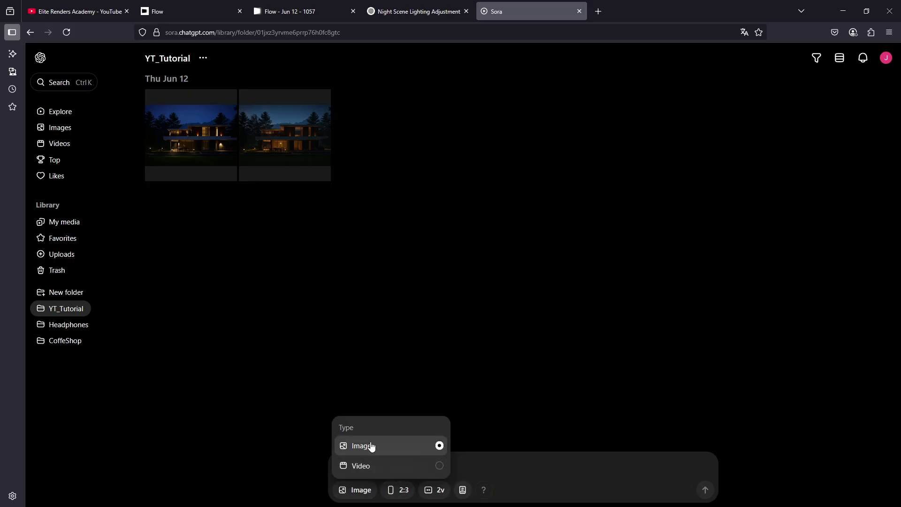
left_click(415, 446)
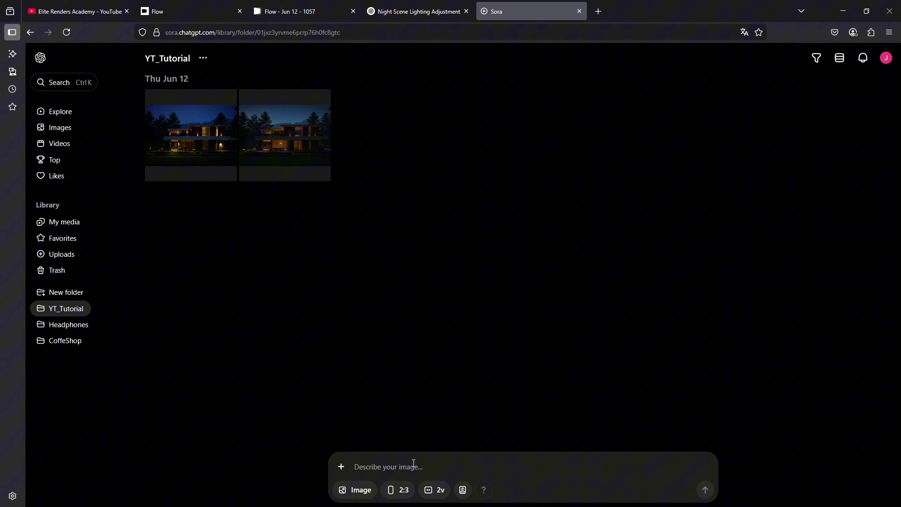
- Set the image aspect ratio to 3:2 landscape after trying 1:1 and 2:3
left_click(401, 490)
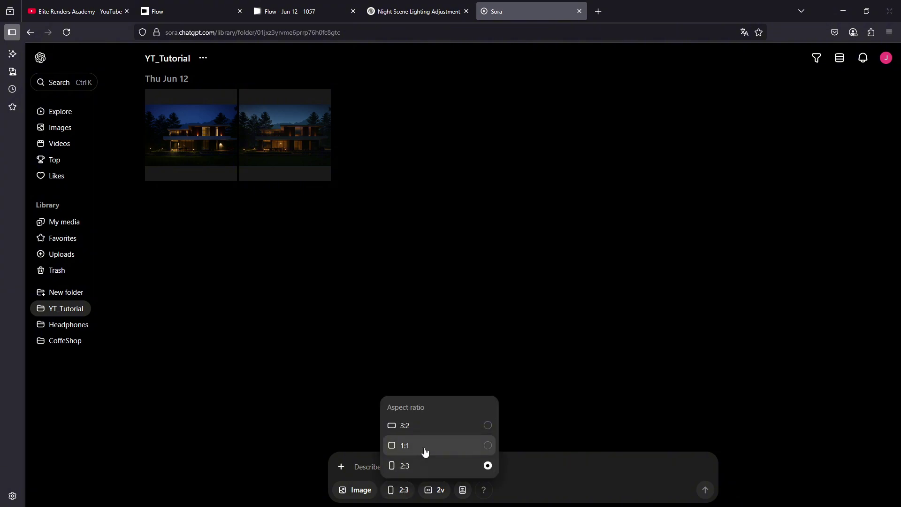
left_click(413, 425)
left_click(395, 490)
left_click(408, 445)
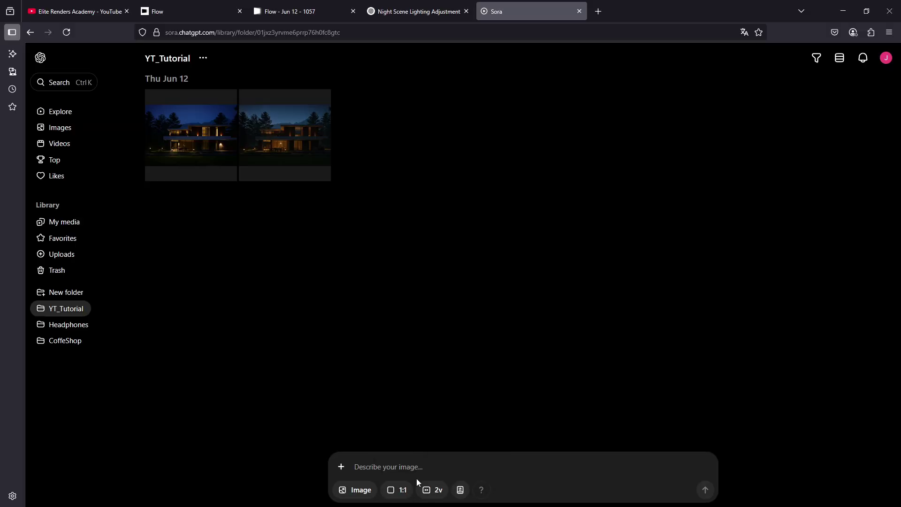
left_click(397, 489)
left_click(405, 466)
left_click(404, 488)
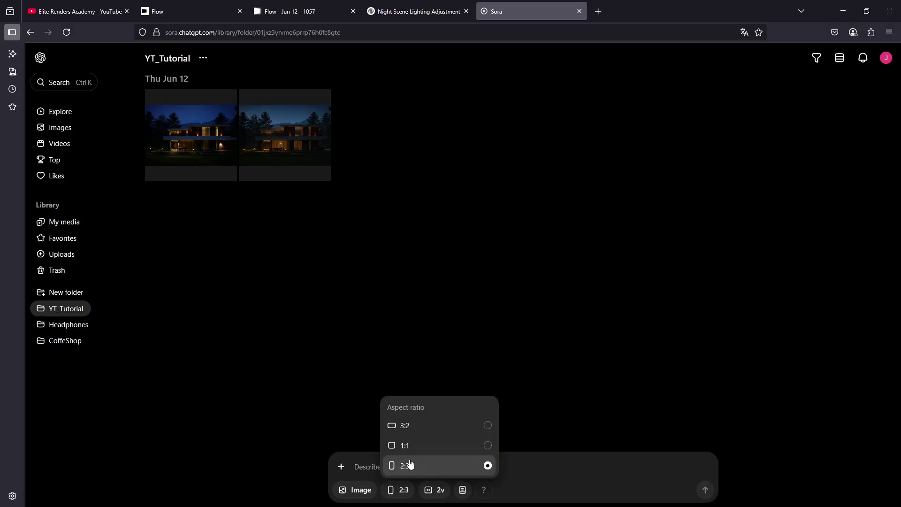
left_click(414, 430)
left_click(401, 490)
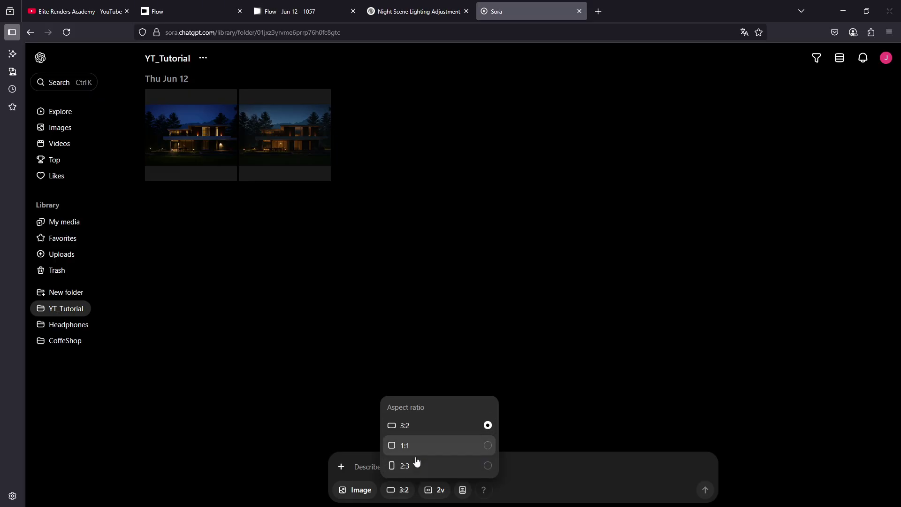
left_click(550, 479)
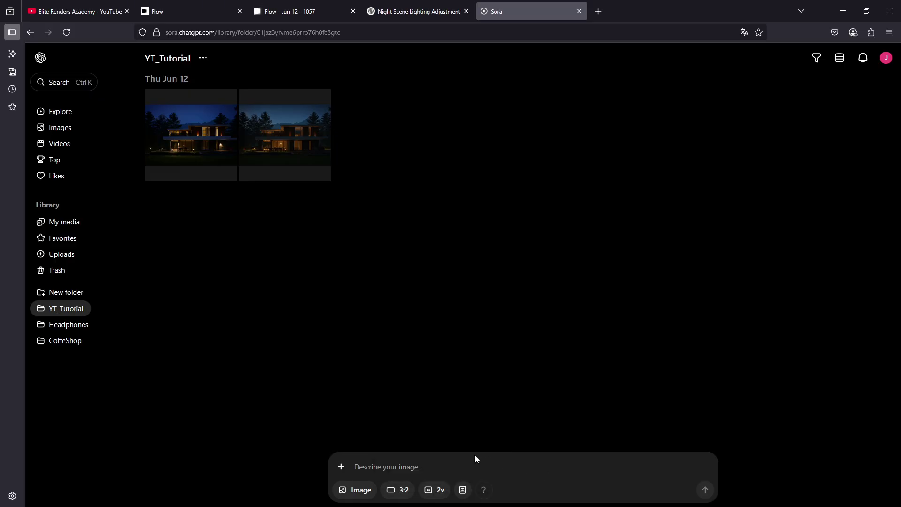
- Check the 2-variations setting and browse the style presets list, leaving both unchanged
left_click(432, 490)
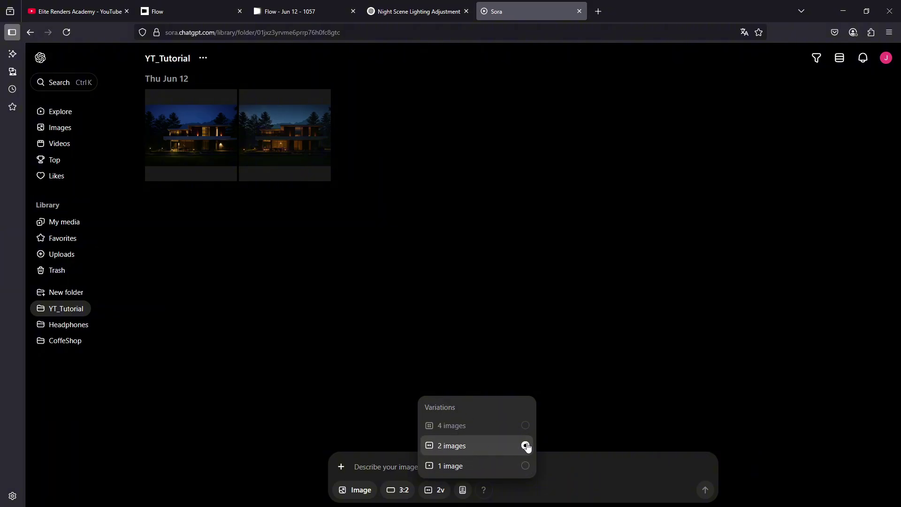
left_click(554, 464)
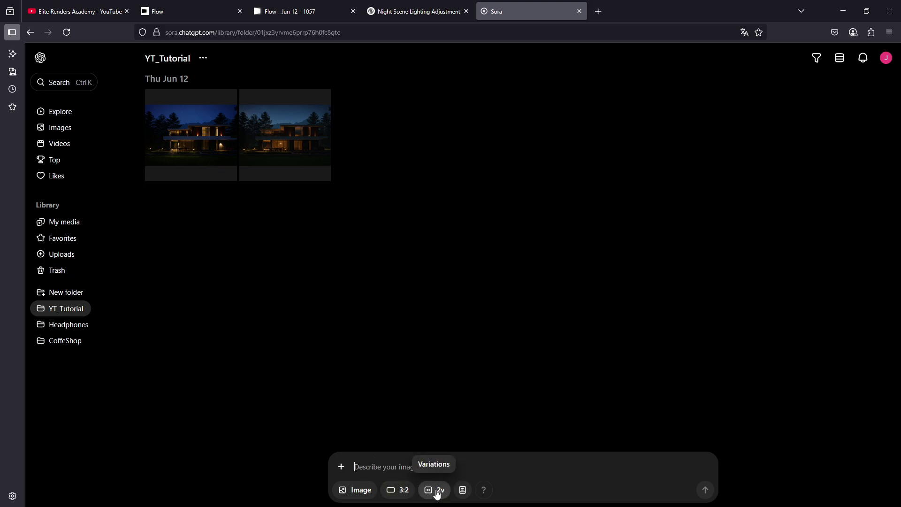
left_click(463, 490)
scroll(532, 375, "down", 1)
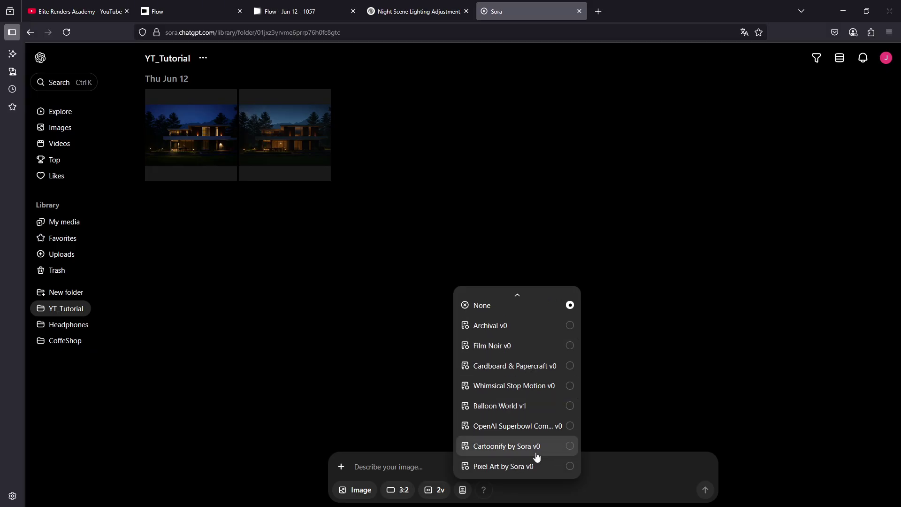
scroll(535, 458, "up", 1)
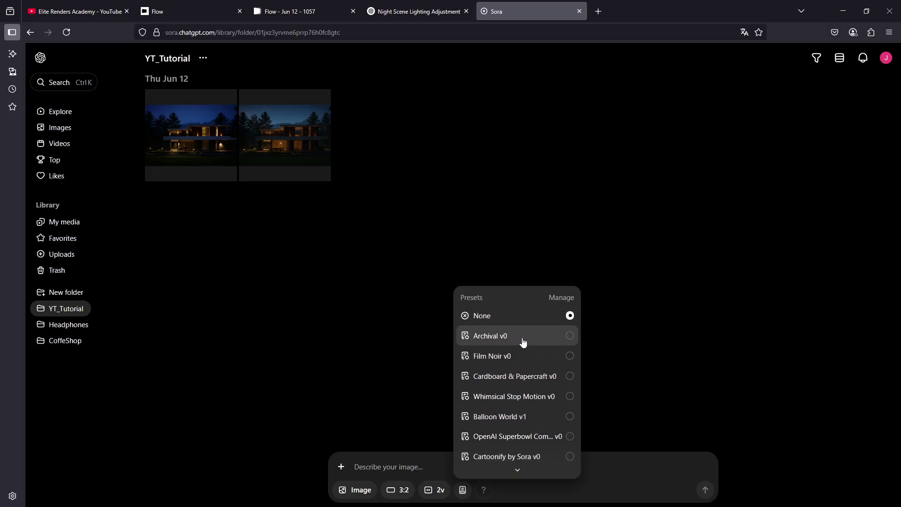
scroll(524, 403, "down", 1)
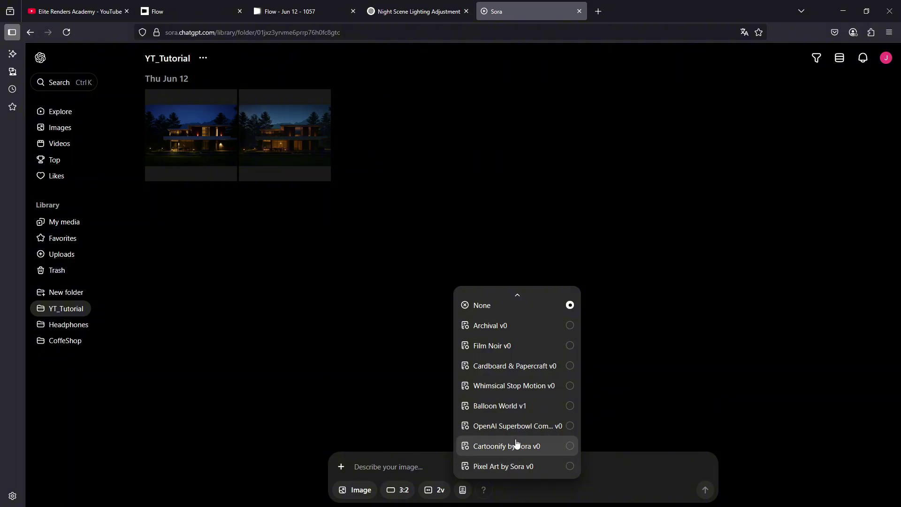
scroll(517, 444, "up", 1)
- Dismiss the presets and open the second Modern House at Night image in the remix editor
key("Escape")
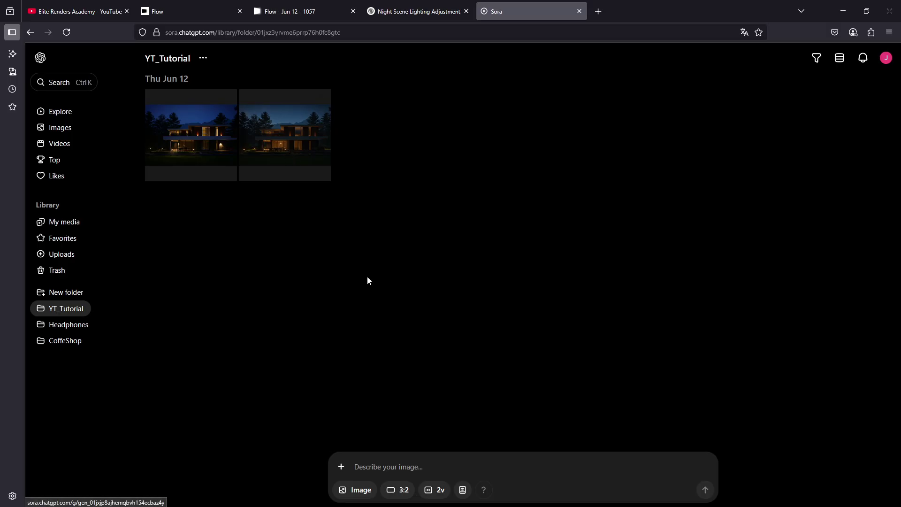
left_click(289, 175)
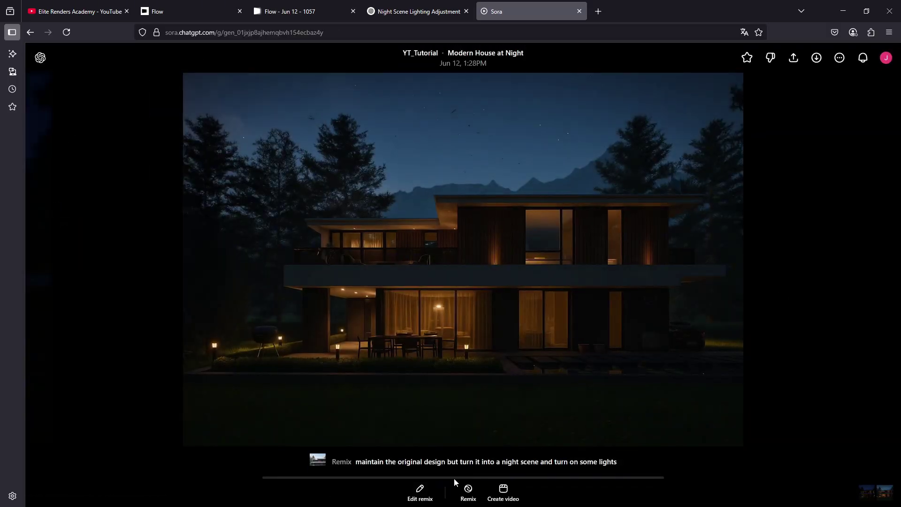
left_click(419, 491)
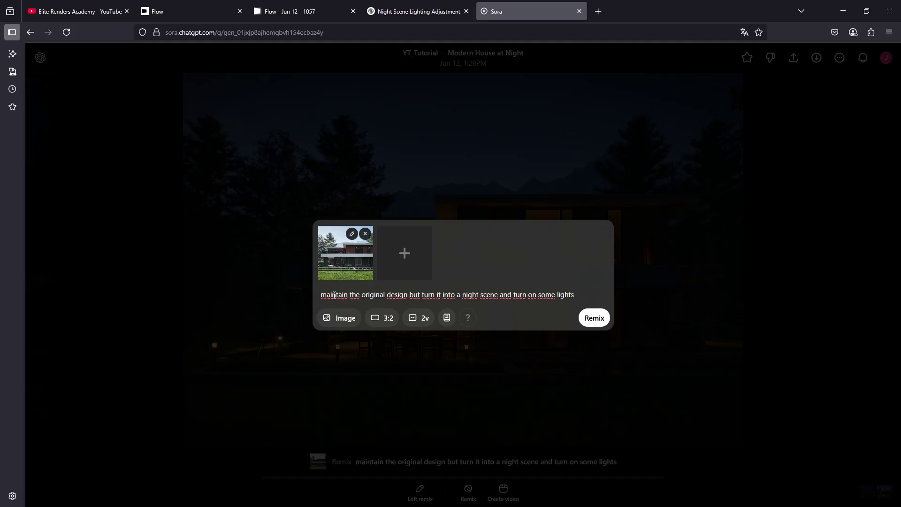
- Review the night-scene remix prompt, then exit the editor to view the lit render
left_click_drag(320, 295, 591, 290)
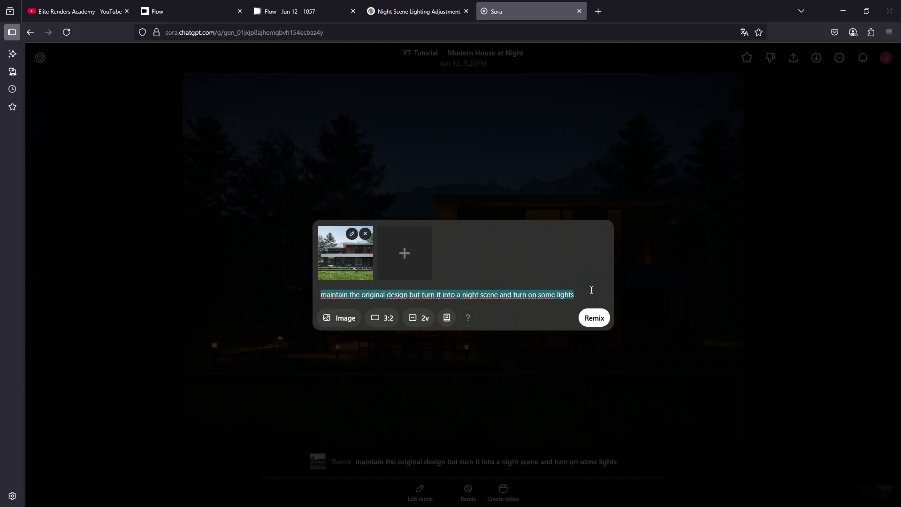
left_click(410, 296)
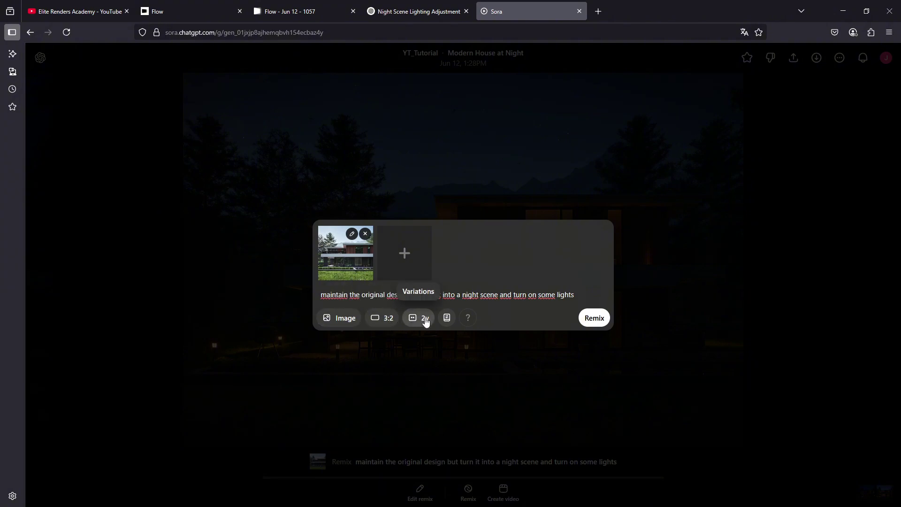
left_click(741, 241)
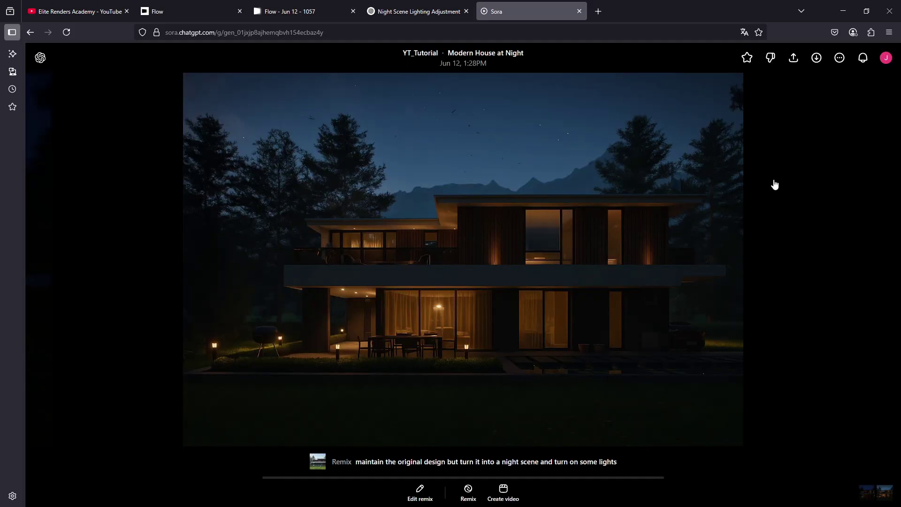
left_click(815, 192)
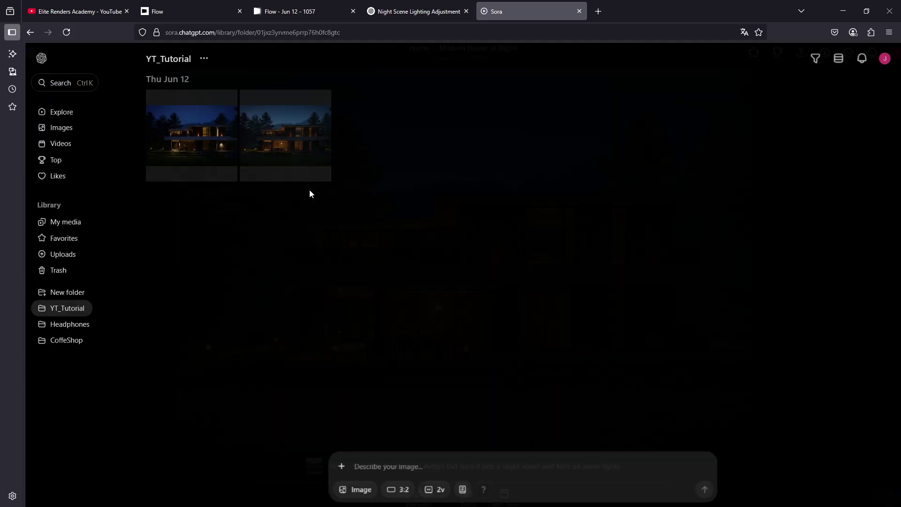
left_click(187, 123)
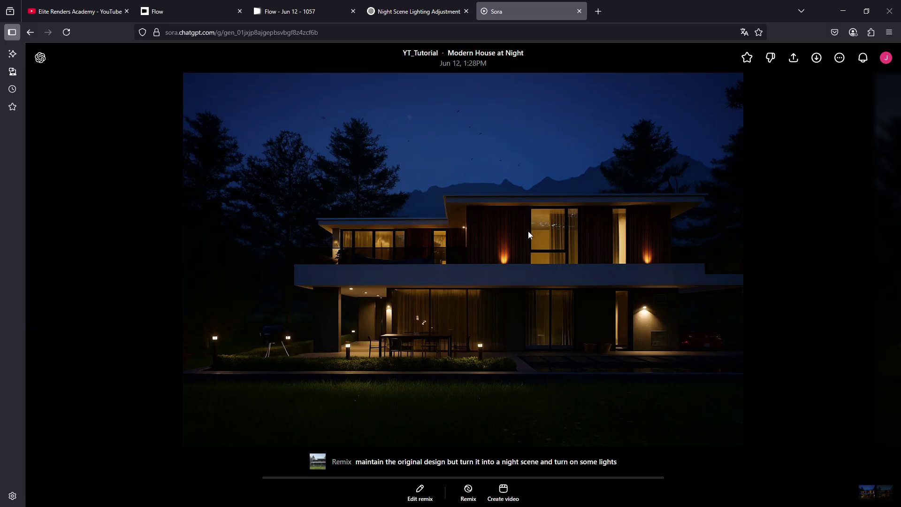
left_click(890, 219)
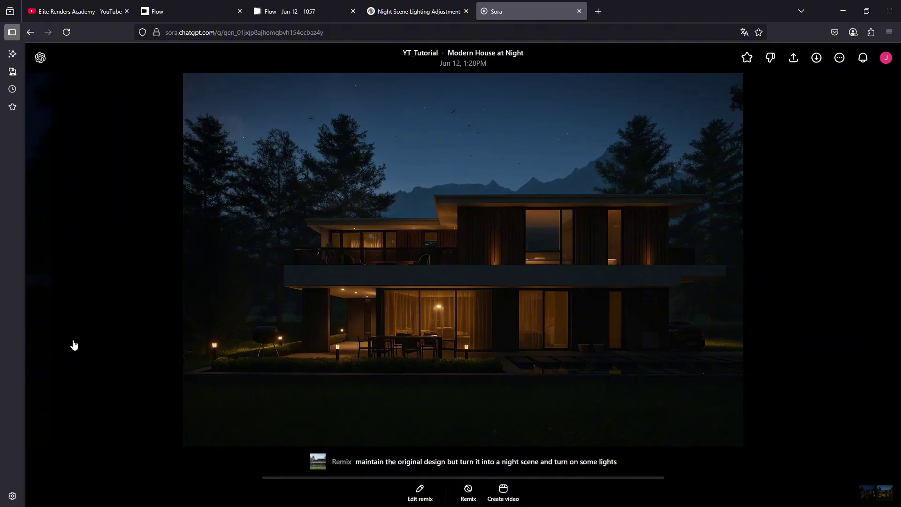
- Start a remix of the night render and brush over the entire front lawn strip
left_click(468, 491)
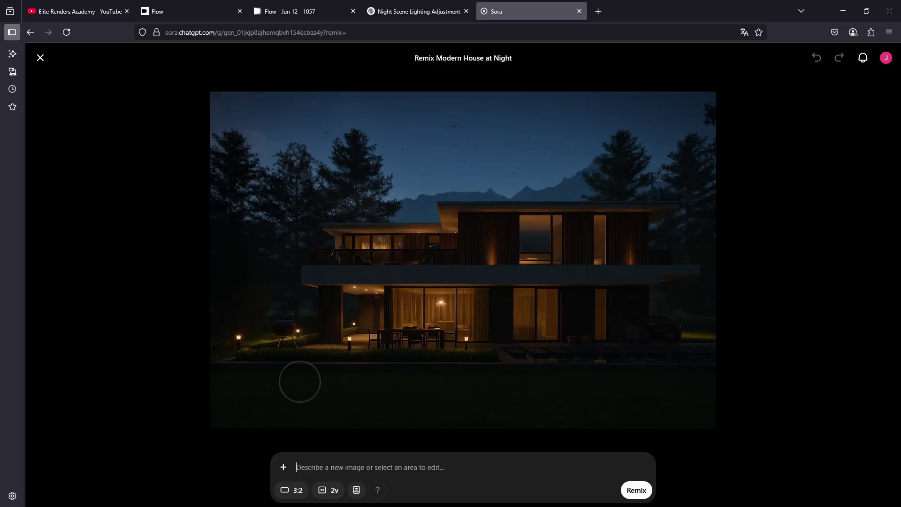
left_click(221, 400)
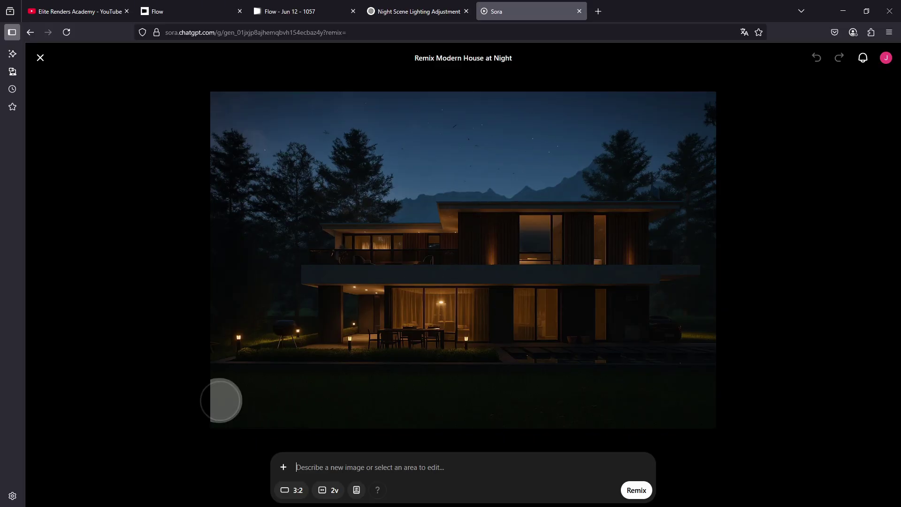
mouse_move(220, 400)
left_mouse_down()
mouse_move(541, 413)
mouse_move(667, 411)
mouse_move(717, 398)
left_mouse_up()
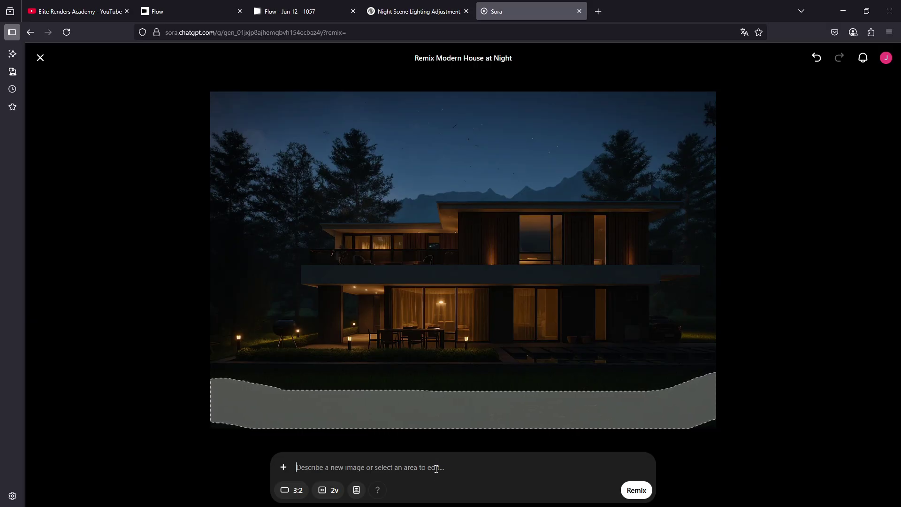
- Submit the remix prompt 'add here a few bushes', check the queue, and exit the editor
type("add here a ")
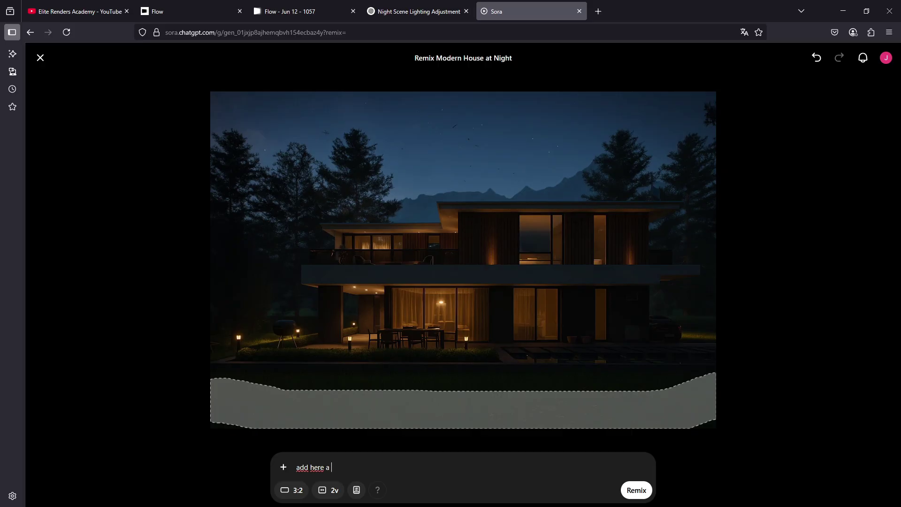
type("few bushes")
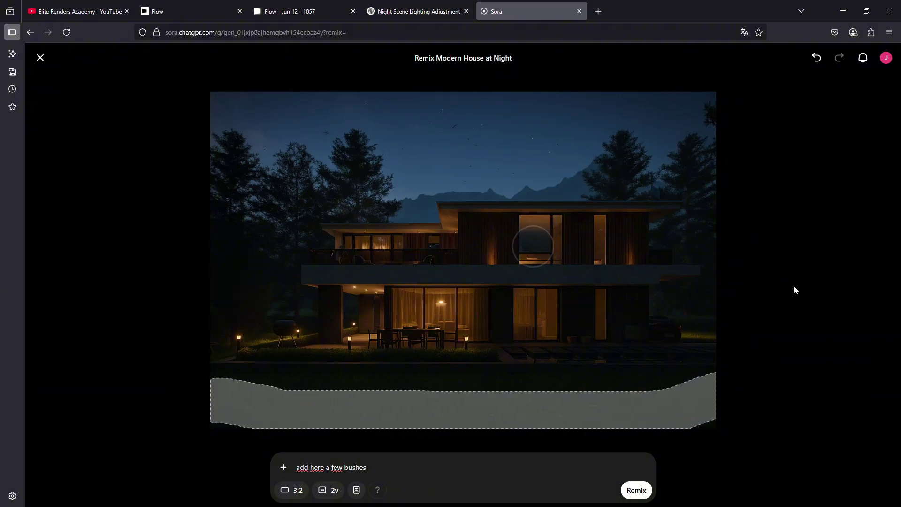
left_click(636, 493)
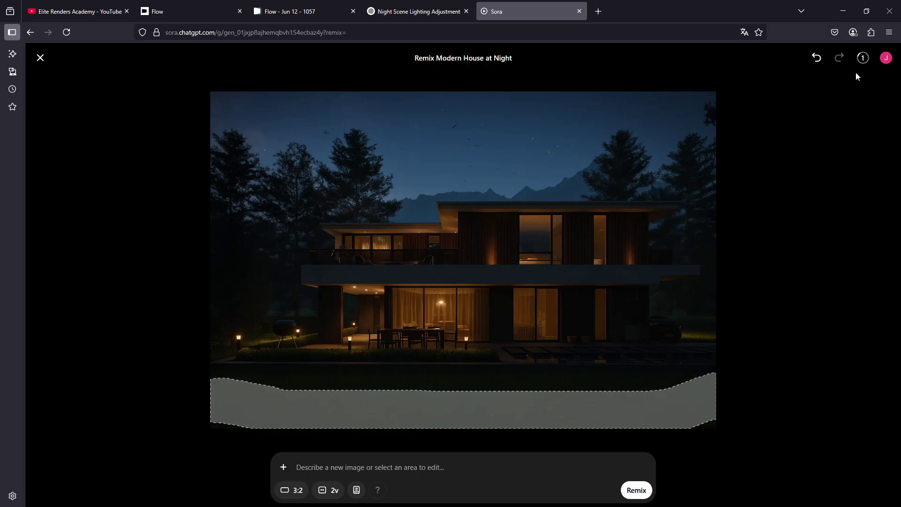
left_click(865, 58)
left_click(864, 58)
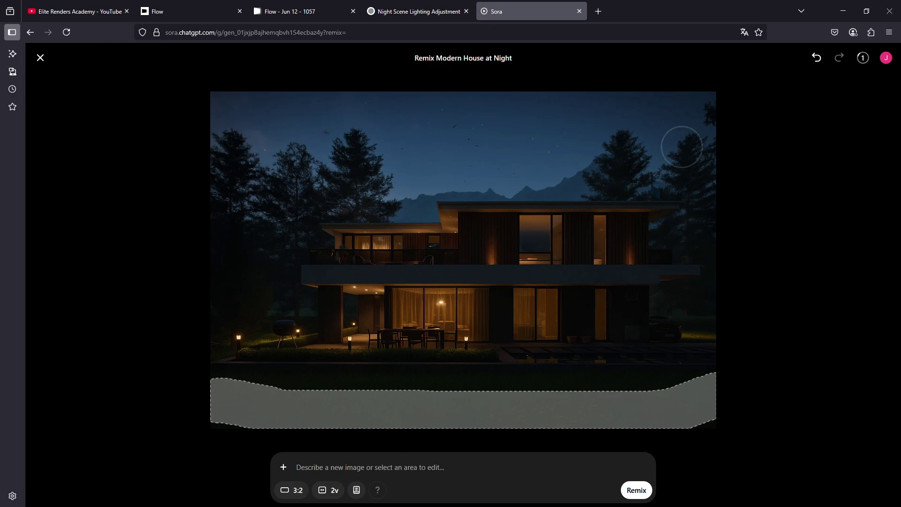
left_click(40, 59)
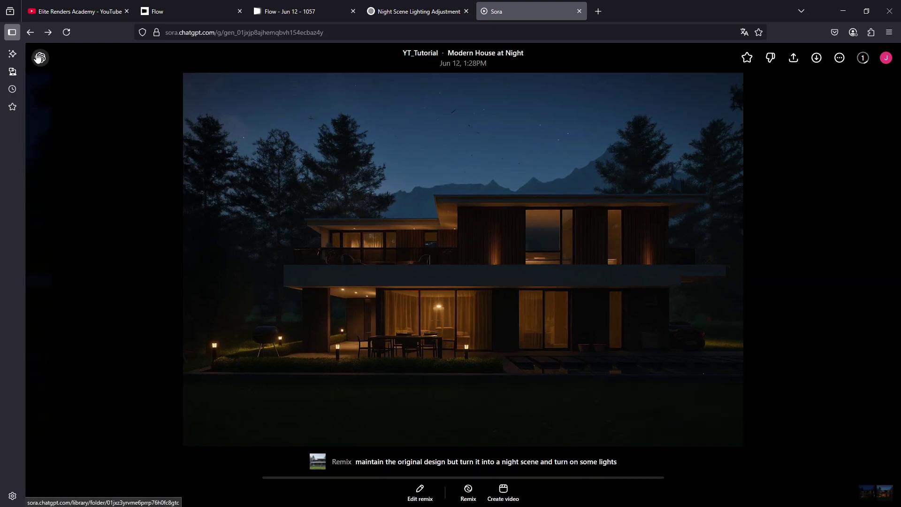
- Return to the YT_Tutorial folder and check the variations count, leaving it at 2
left_click(40, 58)
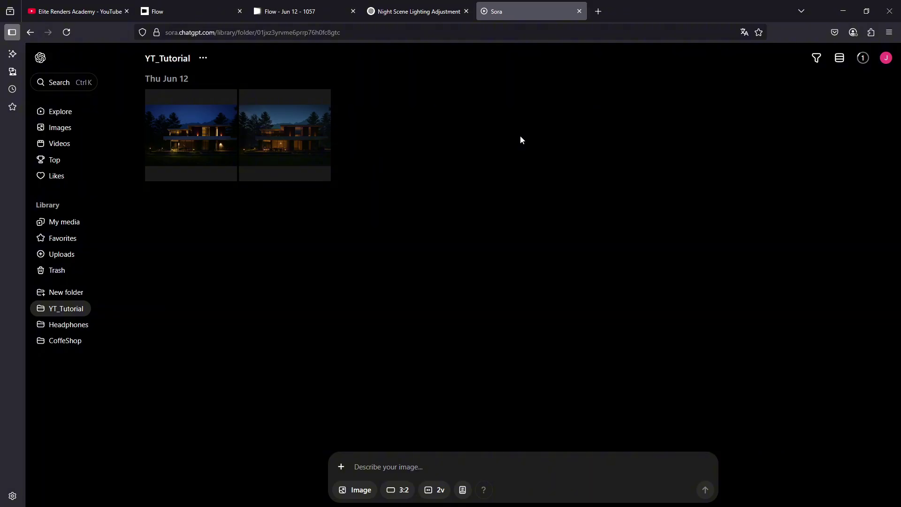
left_click(439, 489)
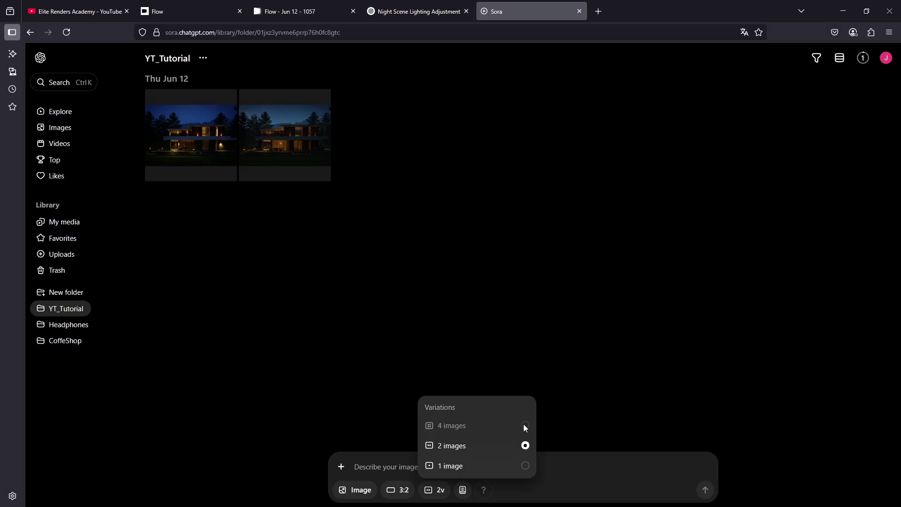
left_click(566, 469)
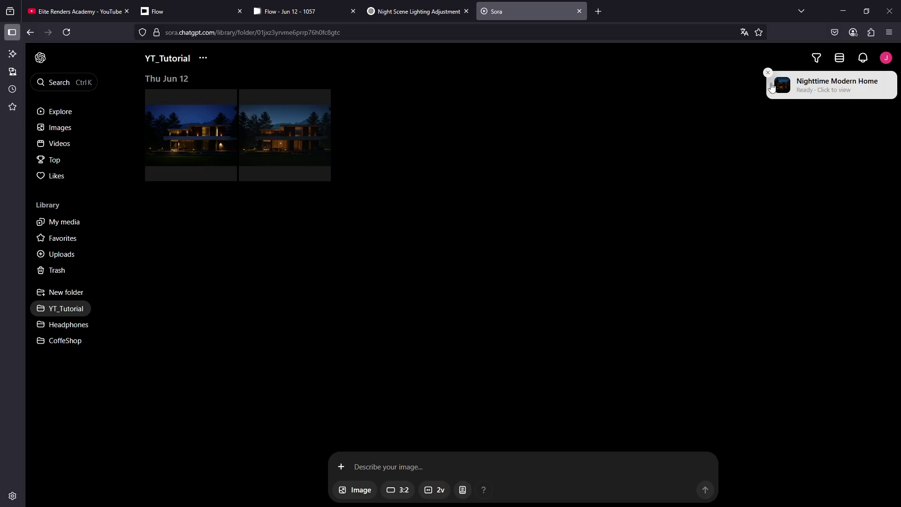
- Open the ready Nighttime Modern Home remix and compare a bushes variation with the original render
left_click(801, 90)
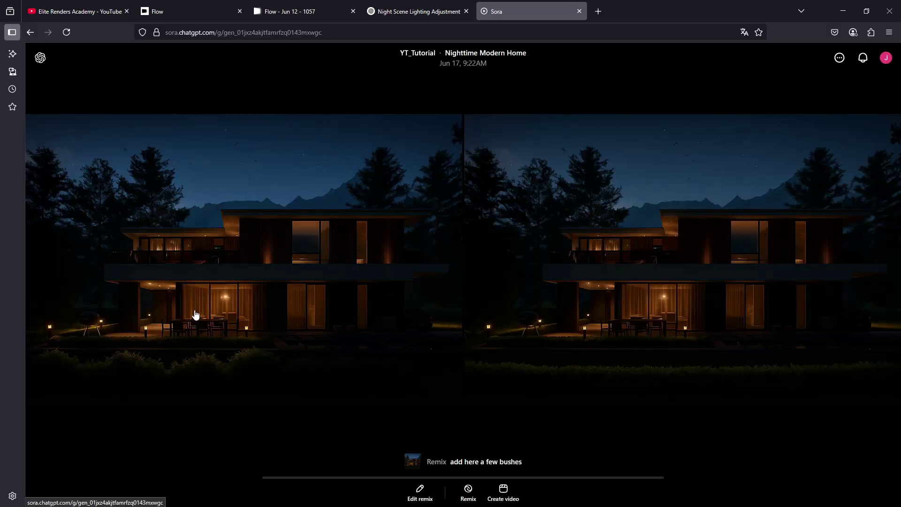
left_click(196, 314)
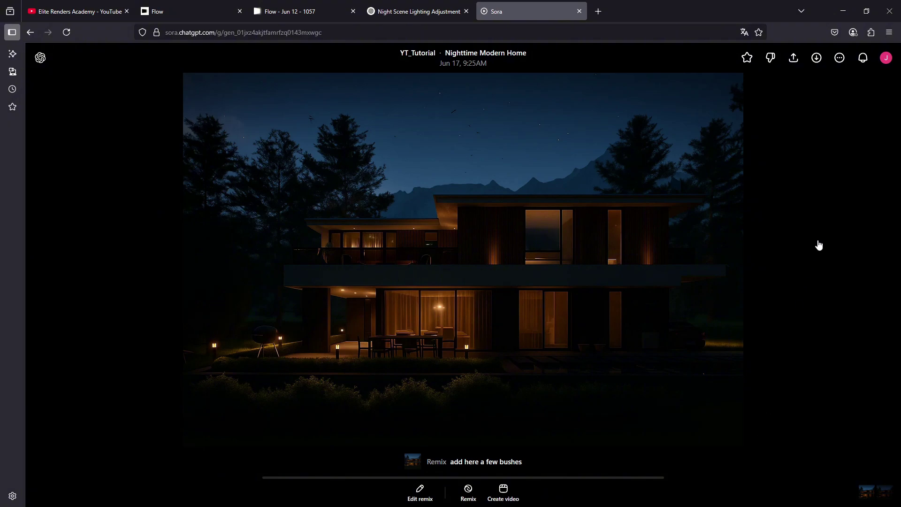
key("Escape")
left_click(303, 157)
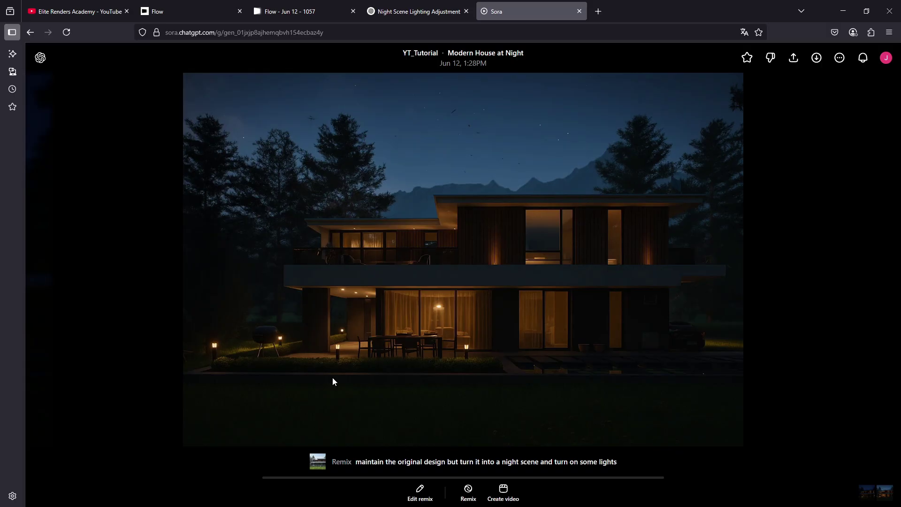
left_click(143, 273)
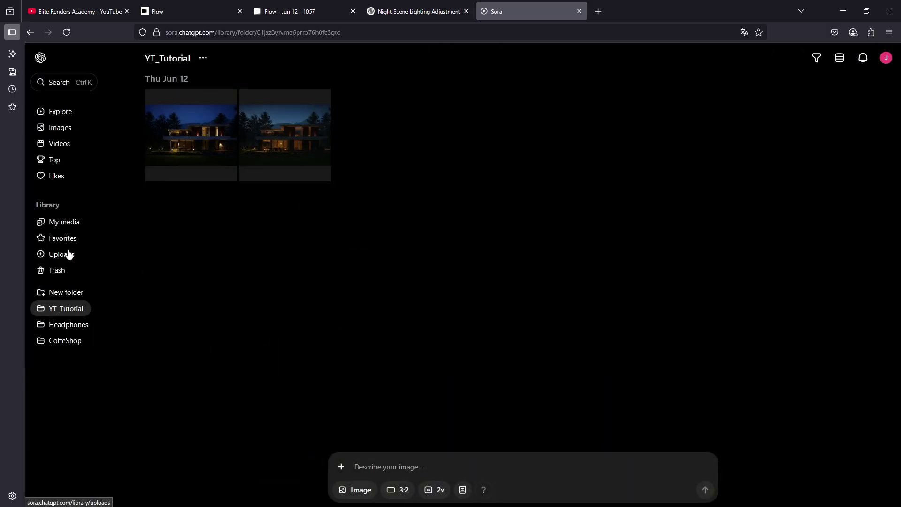
- From My media, open today's image, switch to the other bushes variation, and start its remix
left_click(54, 221)
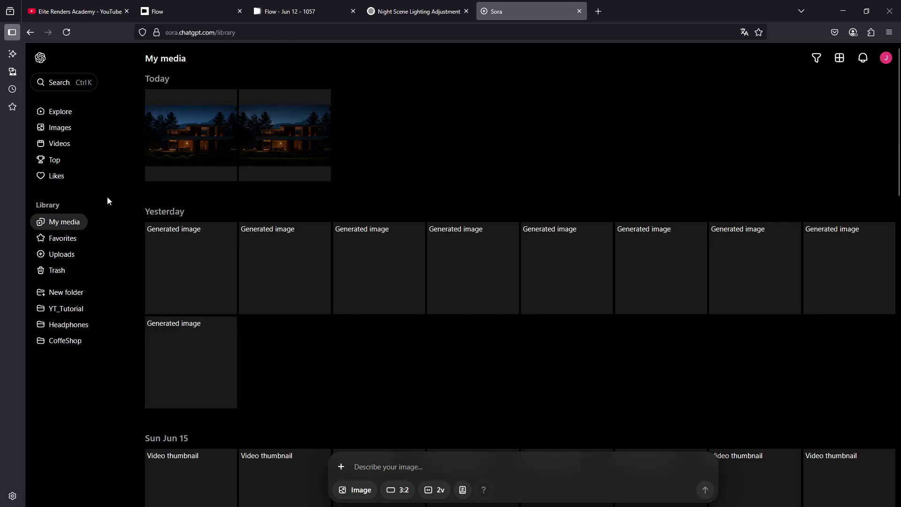
left_click(207, 137)
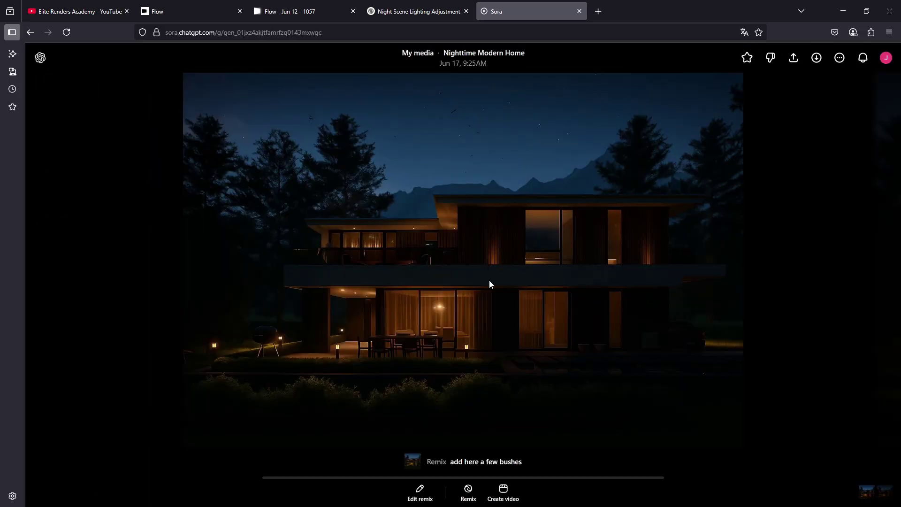
left_click(891, 169)
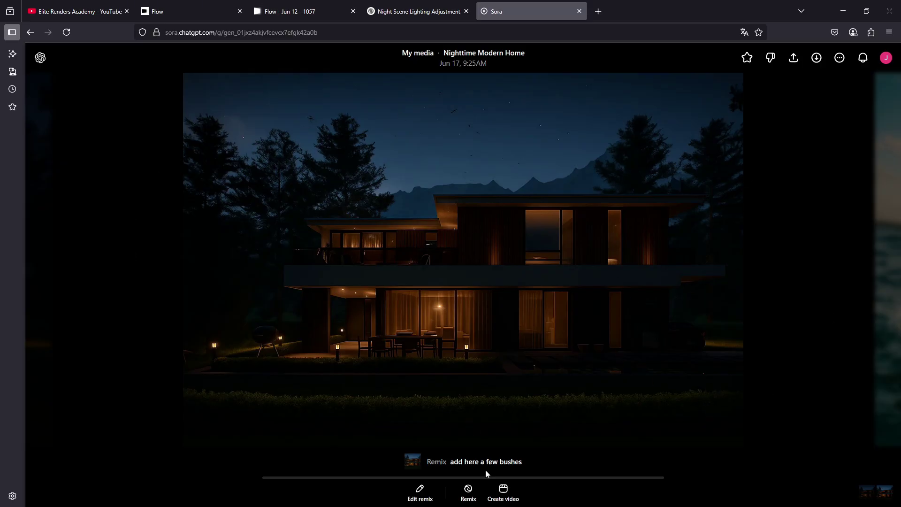
left_click(469, 492)
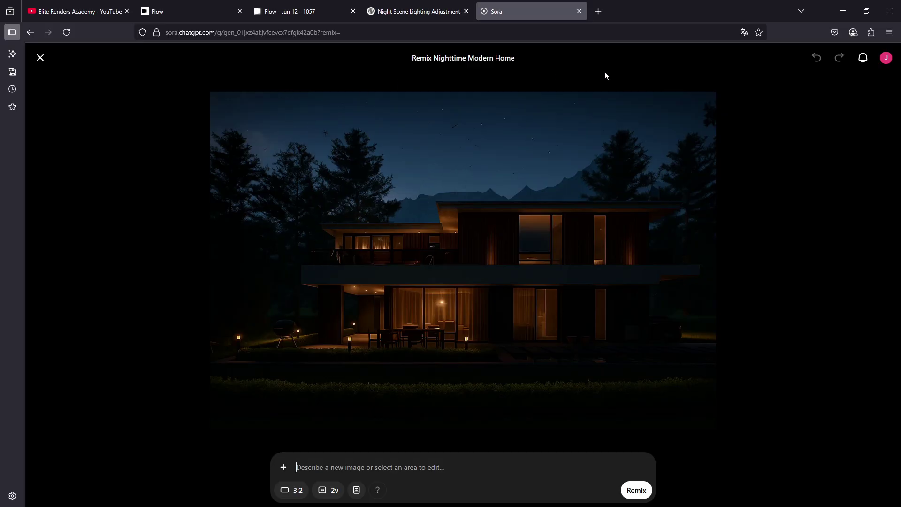
- Exit the remix editor, then dismiss Create video after removing its attached image
left_click(40, 57)
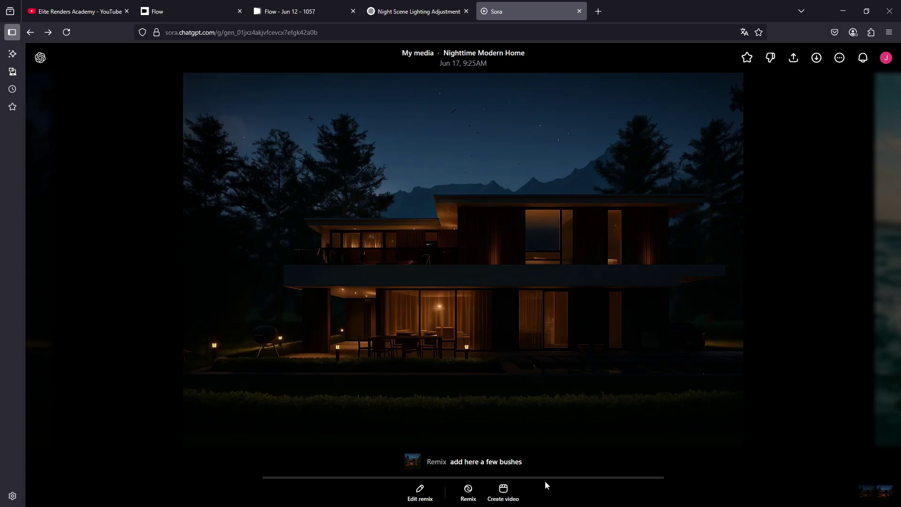
left_click(509, 490)
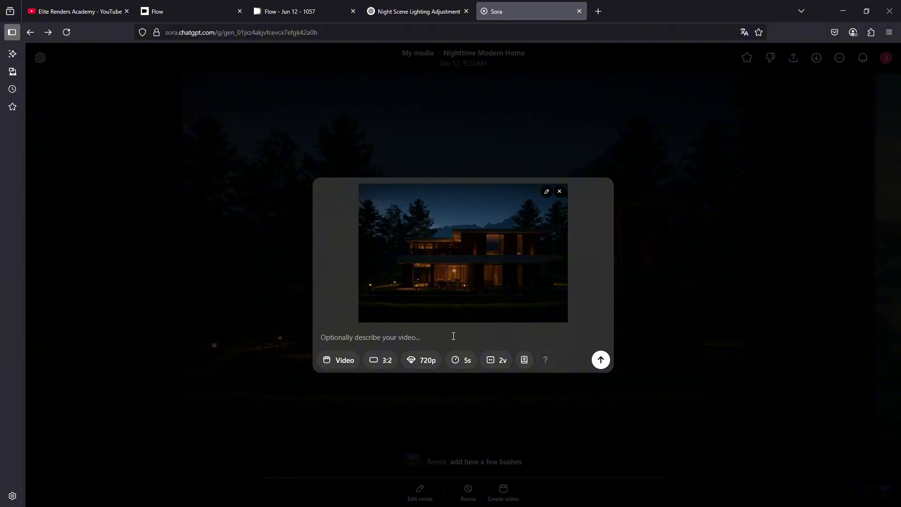
left_click(559, 192)
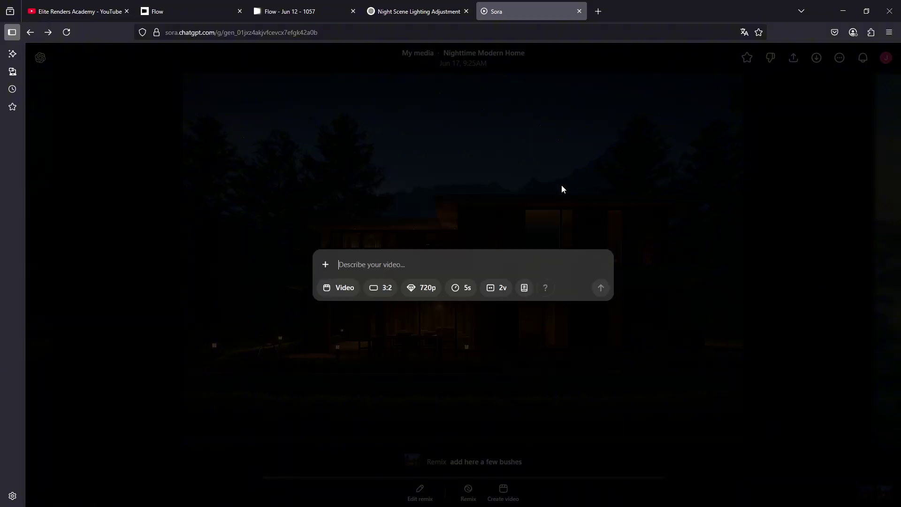
left_click(562, 186)
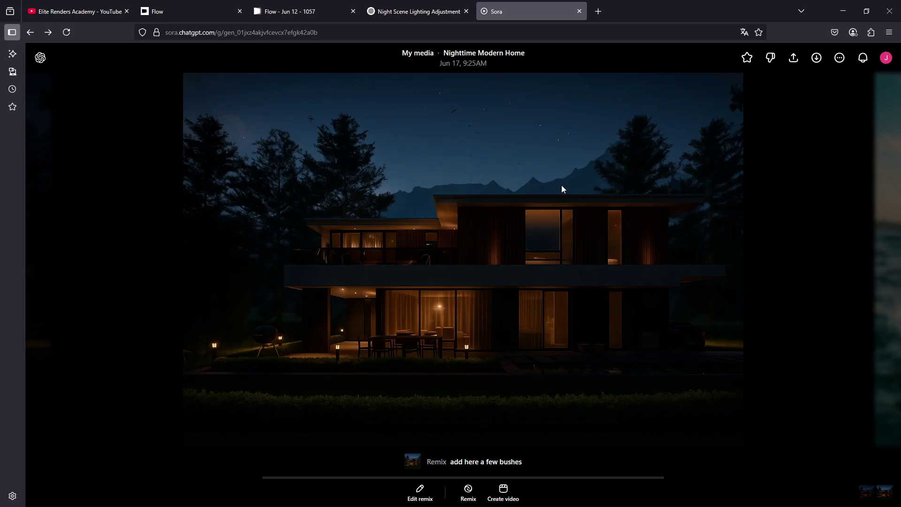